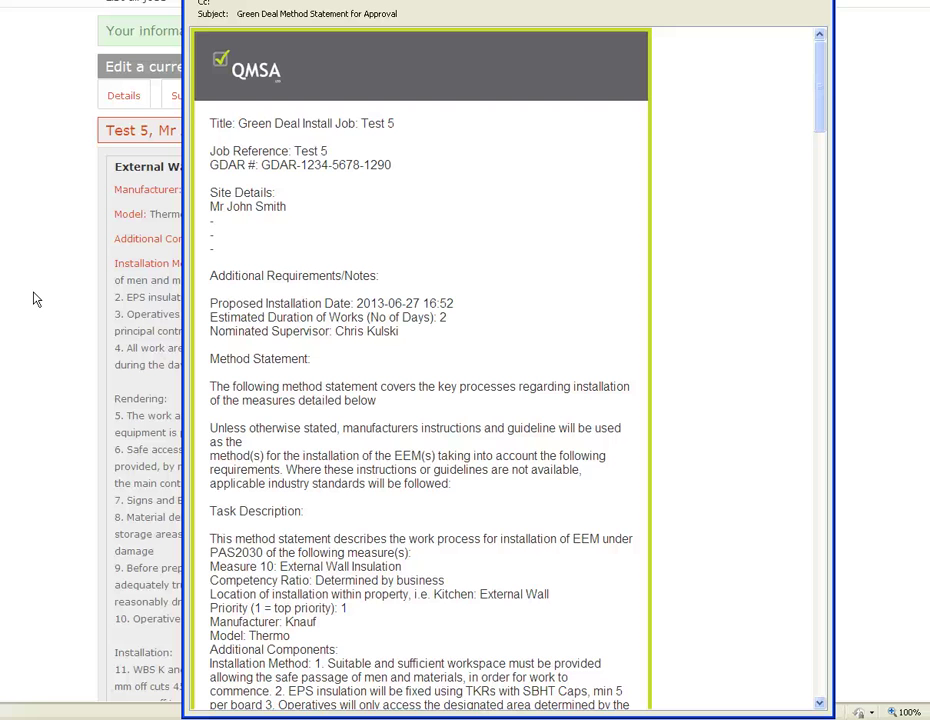
# Step: Close the method statement email without saving and view Test 5's Changes to Design page
pyautogui.scroll(-3, 285, 302)
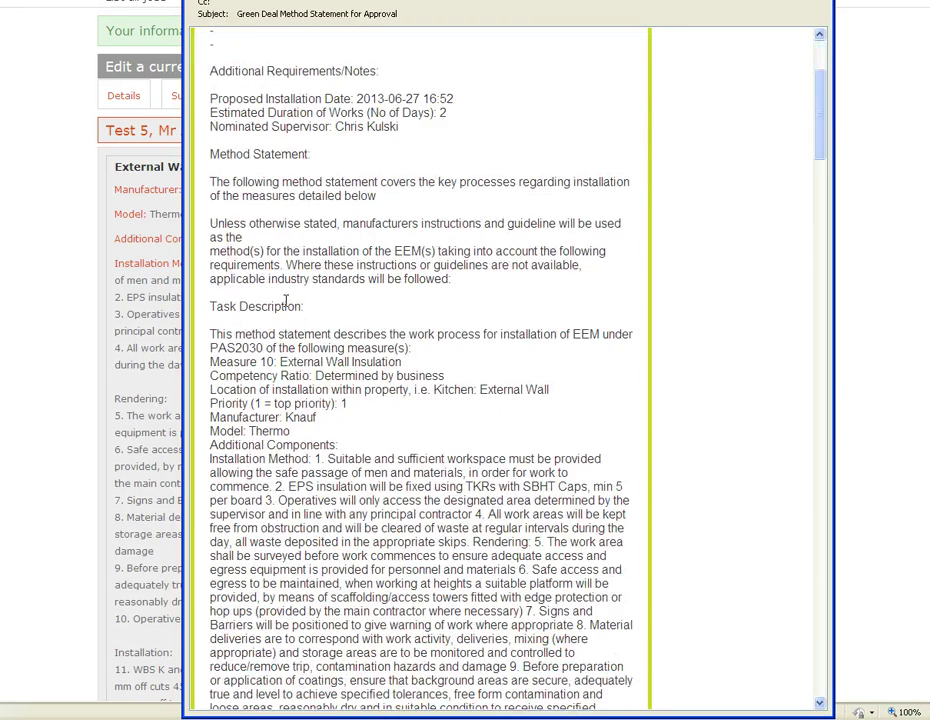
pyautogui.scroll(3, 286, 300)
pyautogui.hotkey('alt', 'F4')
pyautogui.click(349, 303)
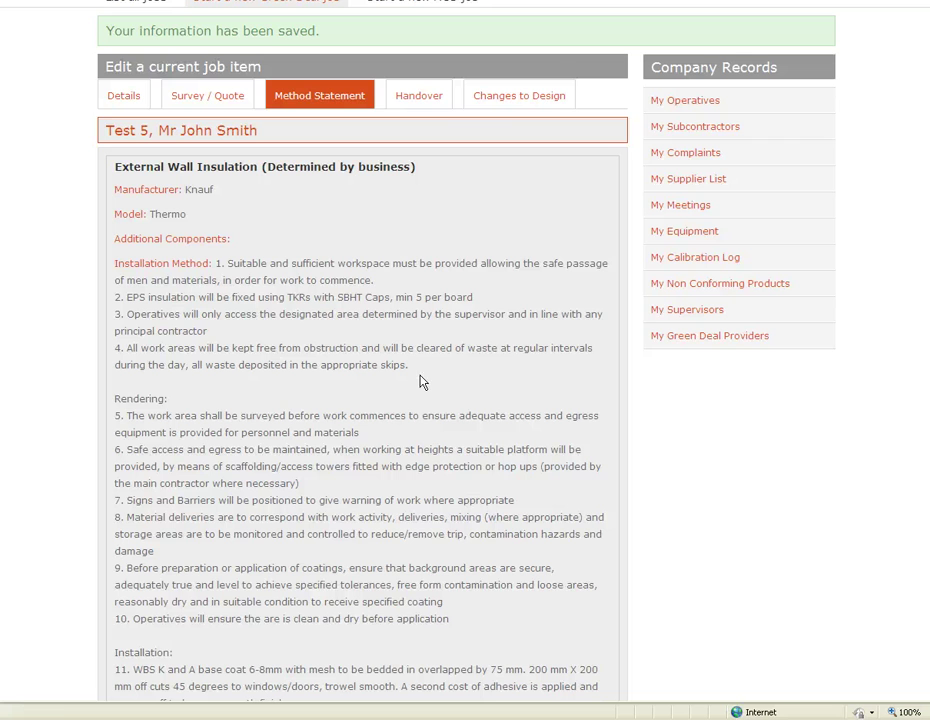
pyautogui.click(504, 102)
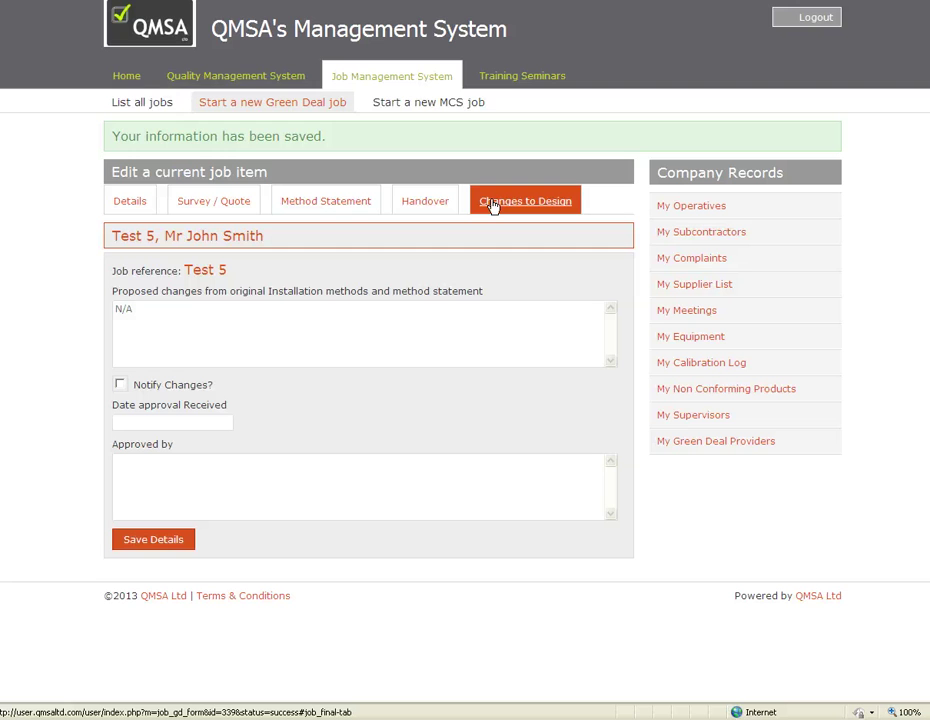
pyautogui.click(180, 310)
pyautogui.click(120, 385)
pyautogui.click(120, 385)
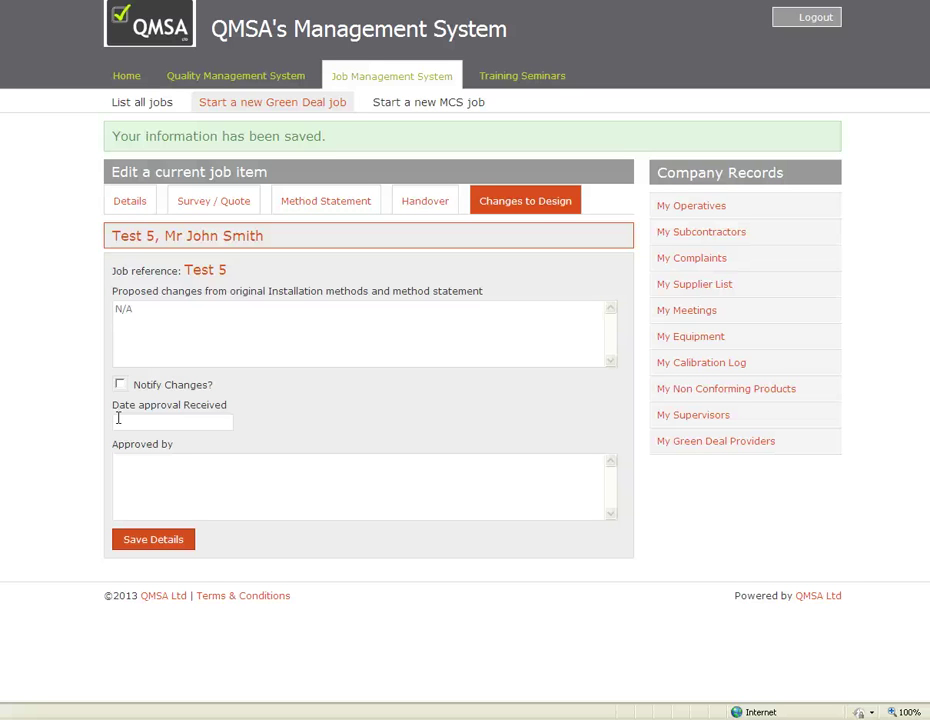
pyautogui.click(149, 463)
# Step: Move through Test 5's Method Statement to its External Wall and Loft insulation handover requirements
pyautogui.click(344, 208)
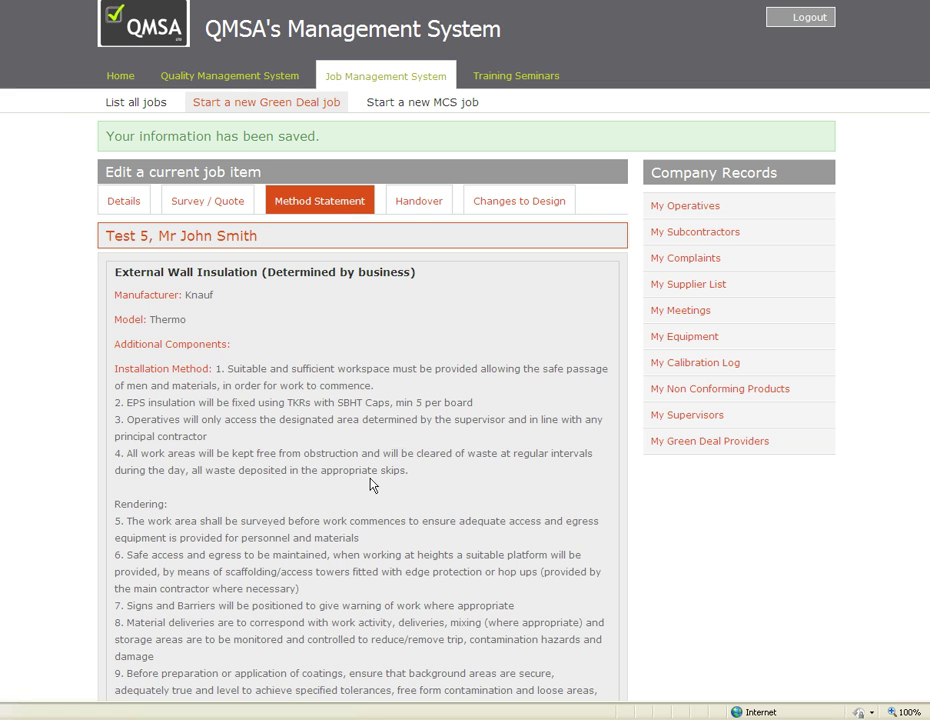
pyautogui.click(414, 210)
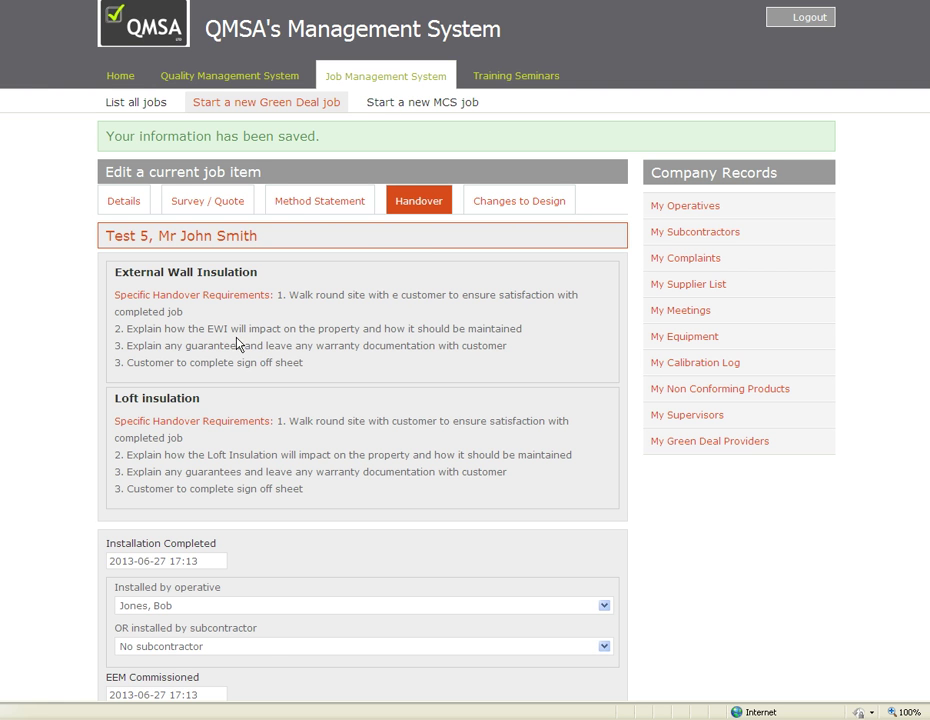
pyautogui.scroll(-3, 239, 371)
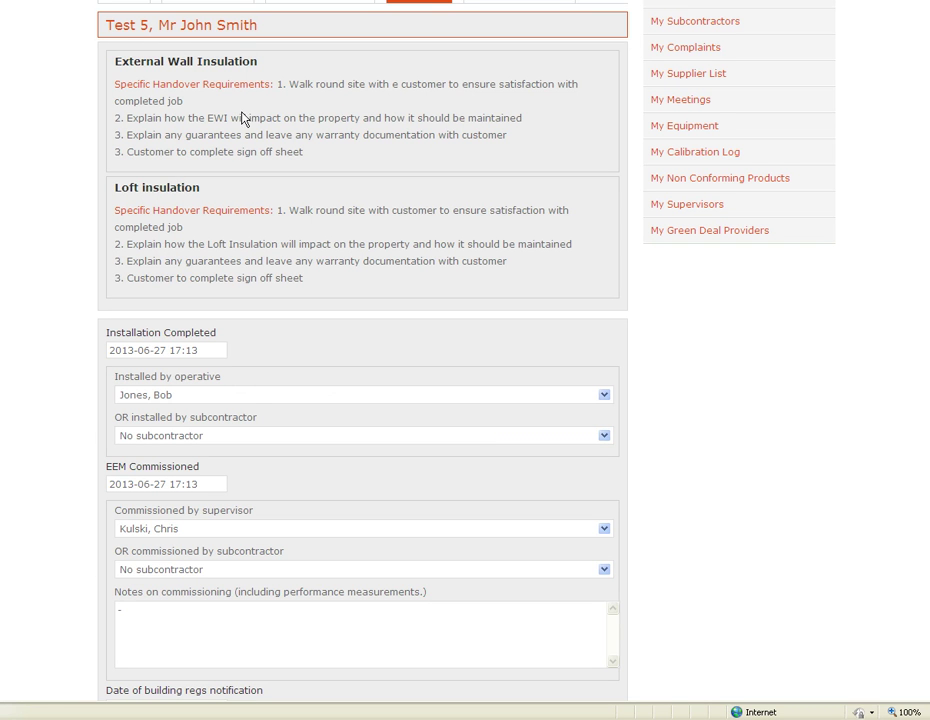
pyautogui.click(207, 350)
pyautogui.click(245, 492)
pyautogui.click(214, 394)
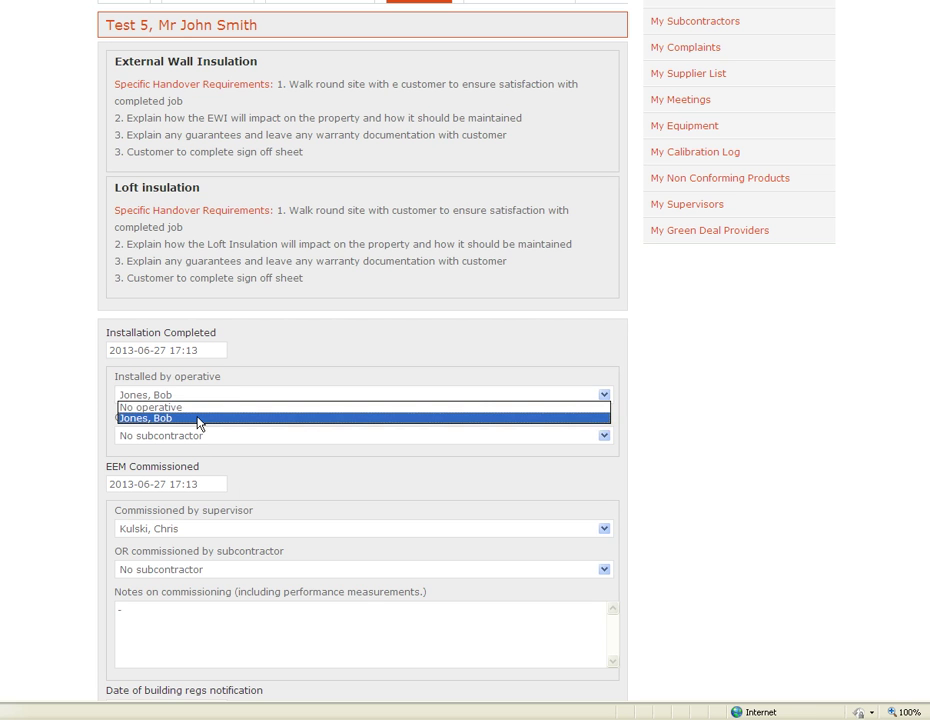
pyautogui.click(198, 419)
pyautogui.click(202, 484)
pyautogui.click(268, 627)
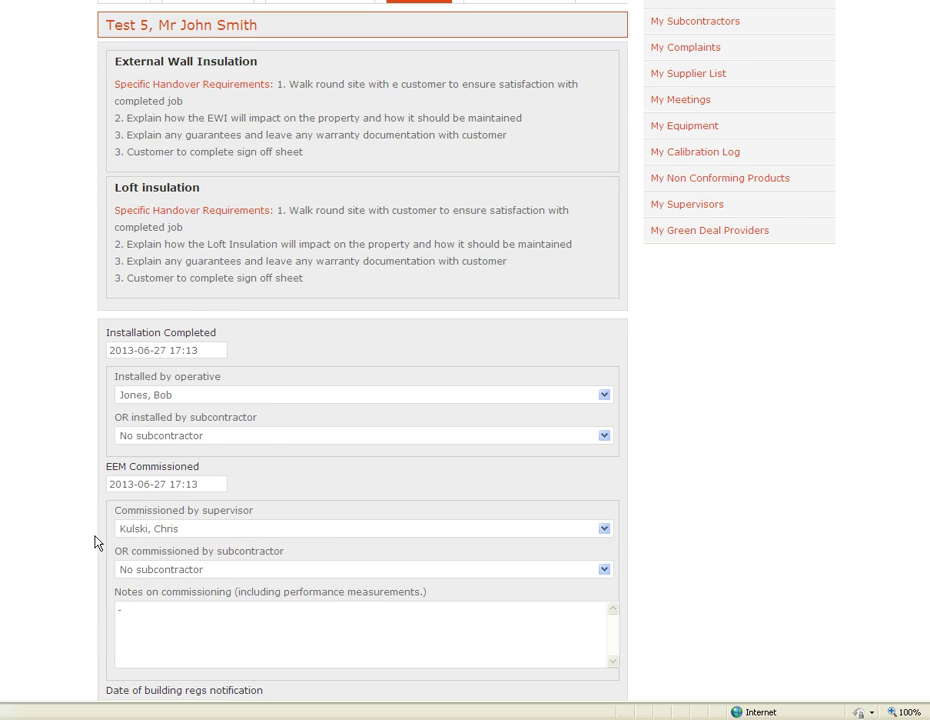
pyautogui.scroll(-1, 90, 530)
pyautogui.scroll(-1, 50, 534)
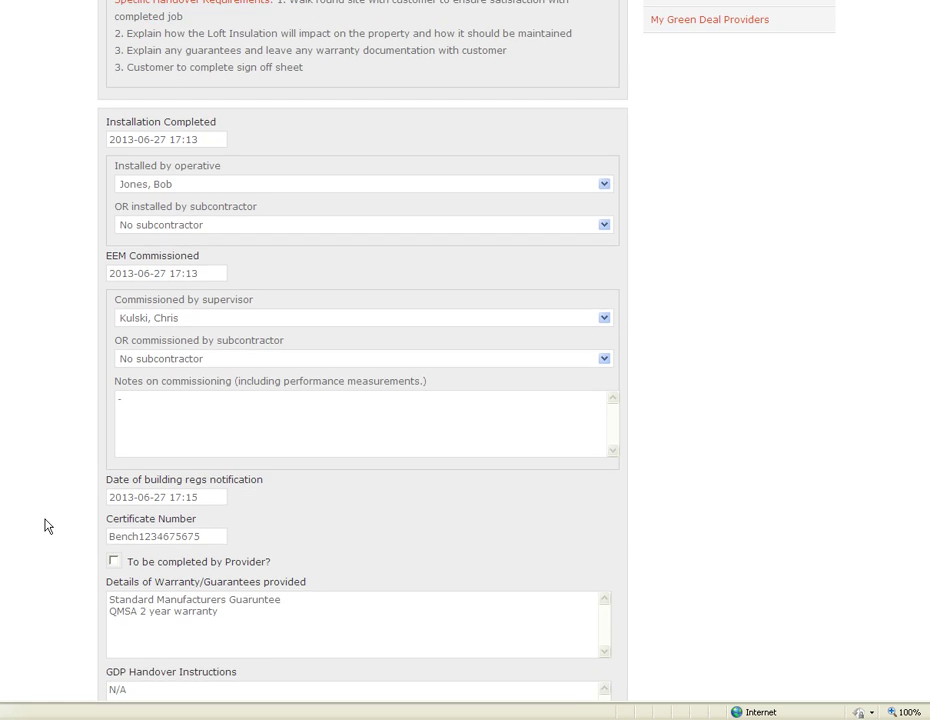
pyautogui.click(149, 404)
pyautogui.scroll(-1, 210, 410)
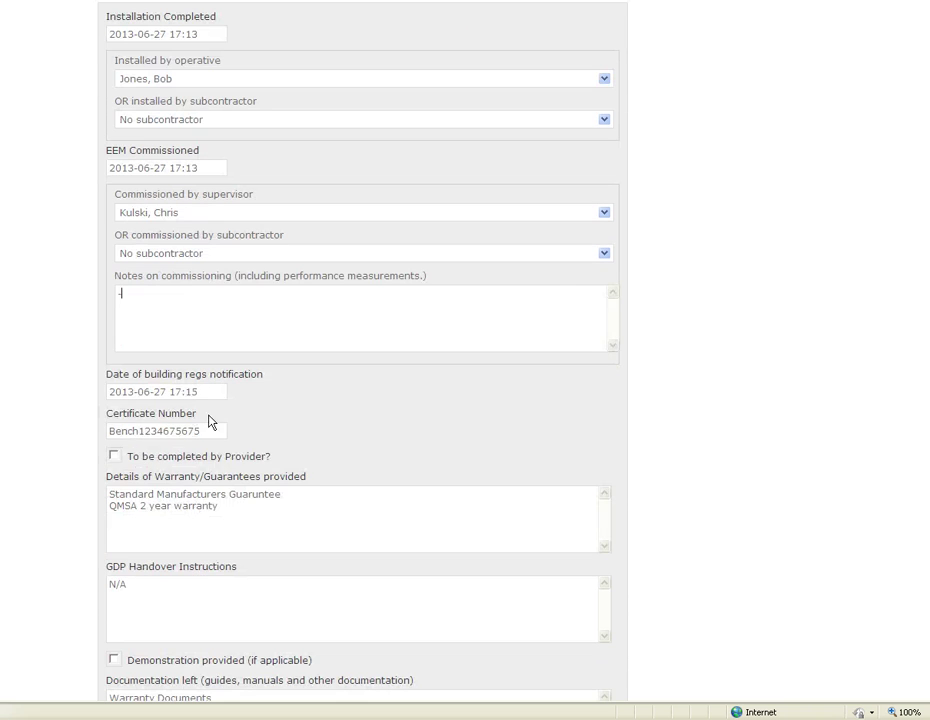
pyautogui.click(205, 392)
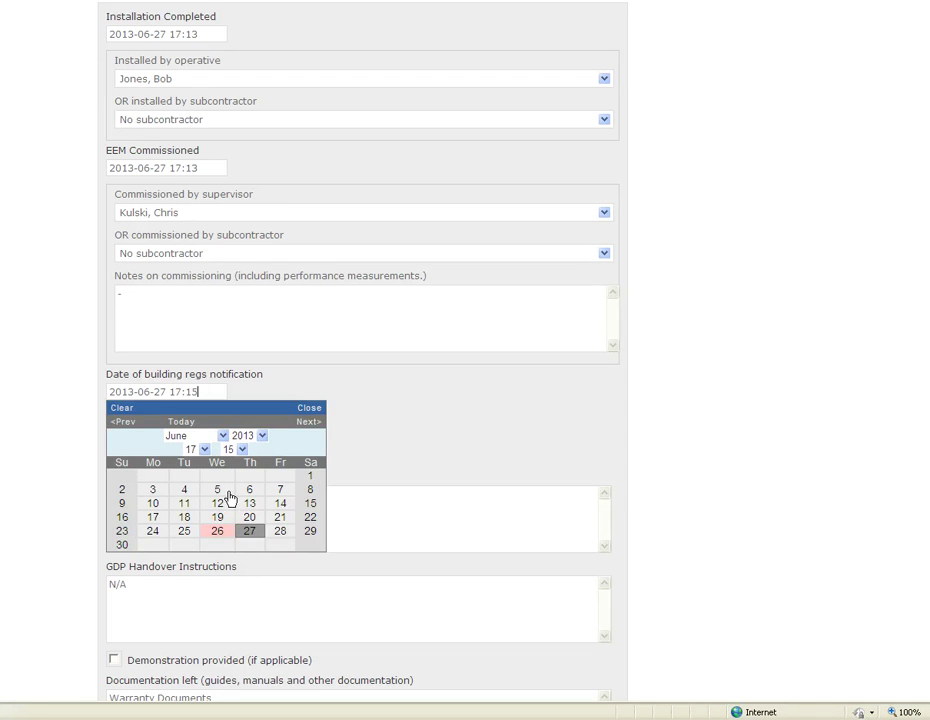
pyautogui.click(252, 534)
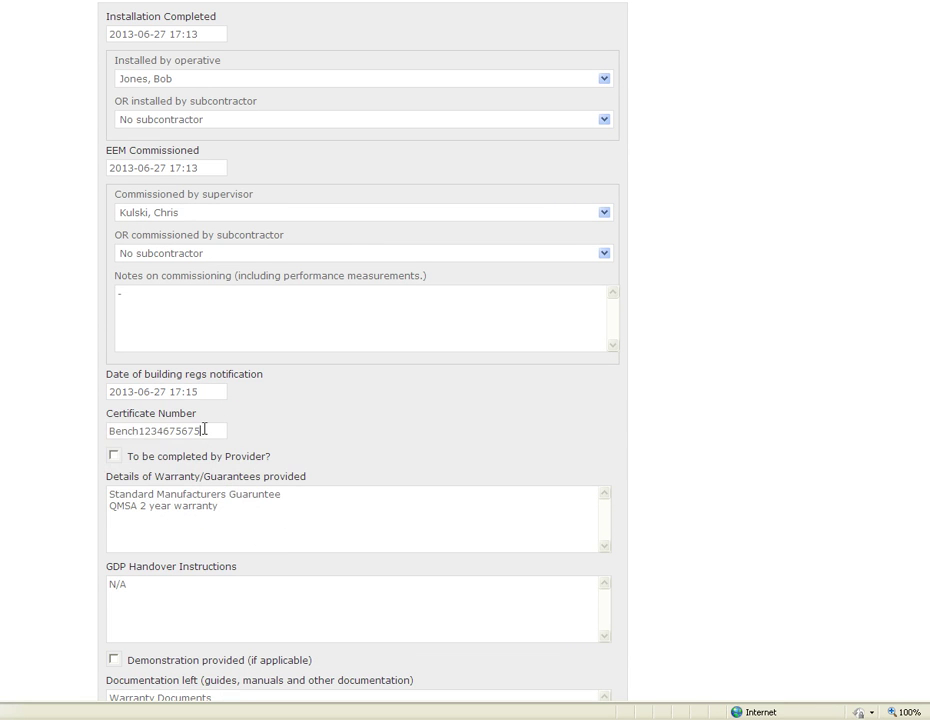
pyautogui.moveTo(228, 430); pyautogui.dragTo(15, 432)
pyautogui.click(336, 438)
pyautogui.click(114, 456)
pyautogui.click(114, 457)
pyautogui.moveTo(281, 495); pyautogui.dragTo(110, 493)
pyautogui.moveTo(230, 513); pyautogui.dragTo(112, 506)
pyautogui.click(209, 509)
pyautogui.scroll(-2, 222, 507)
pyautogui.click(129, 481)
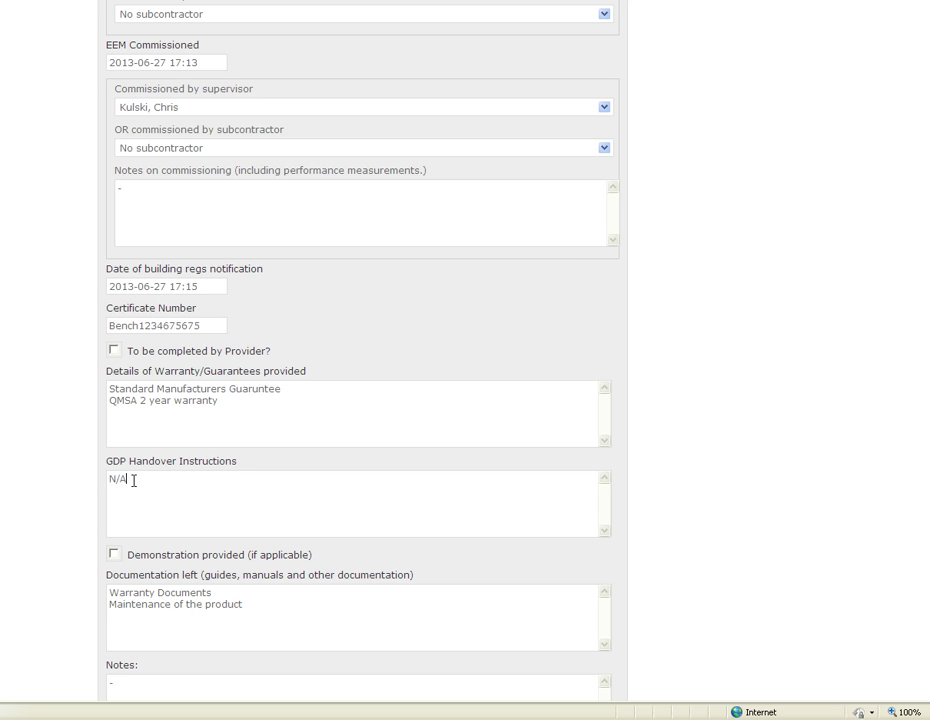
pyautogui.click(115, 556)
pyautogui.click(116, 556)
pyautogui.scroll(-2, 117, 558)
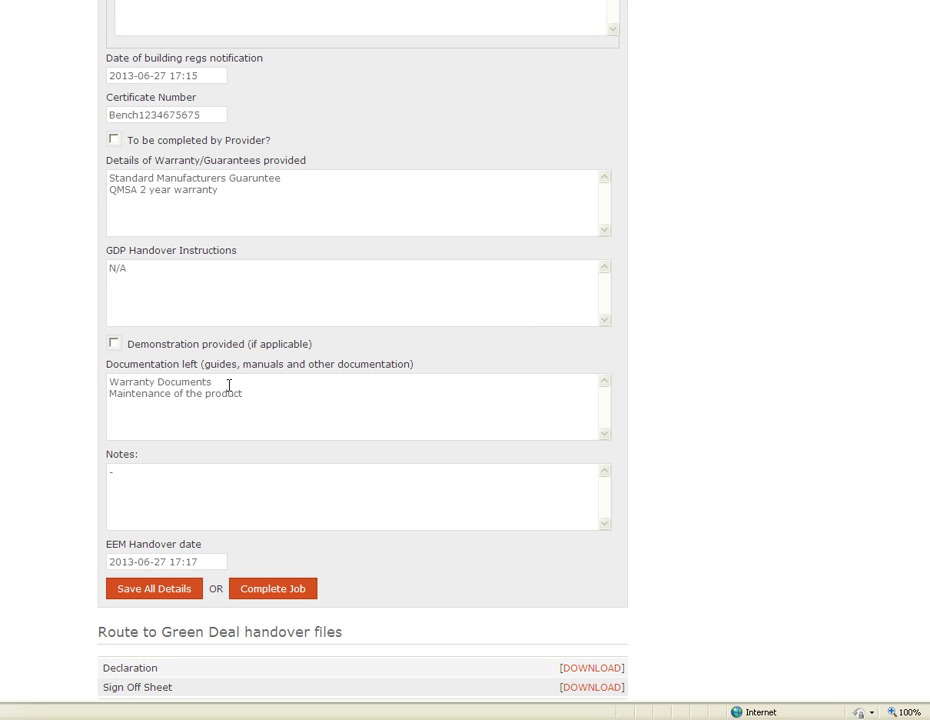
pyautogui.scroll(-1, 162, 494)
pyautogui.click(207, 457)
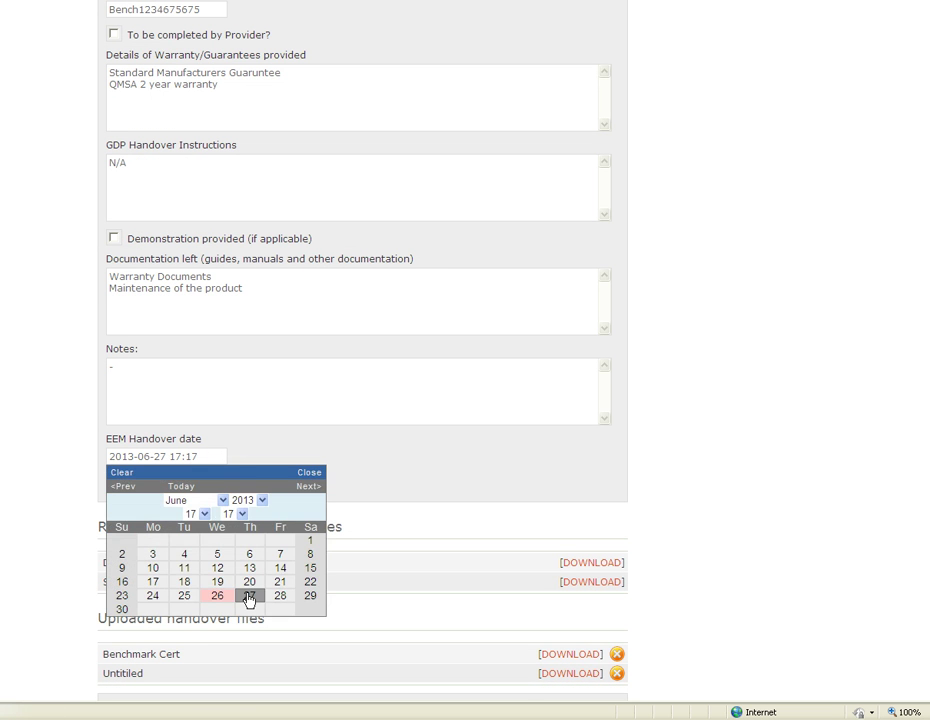
pyautogui.click(249, 597)
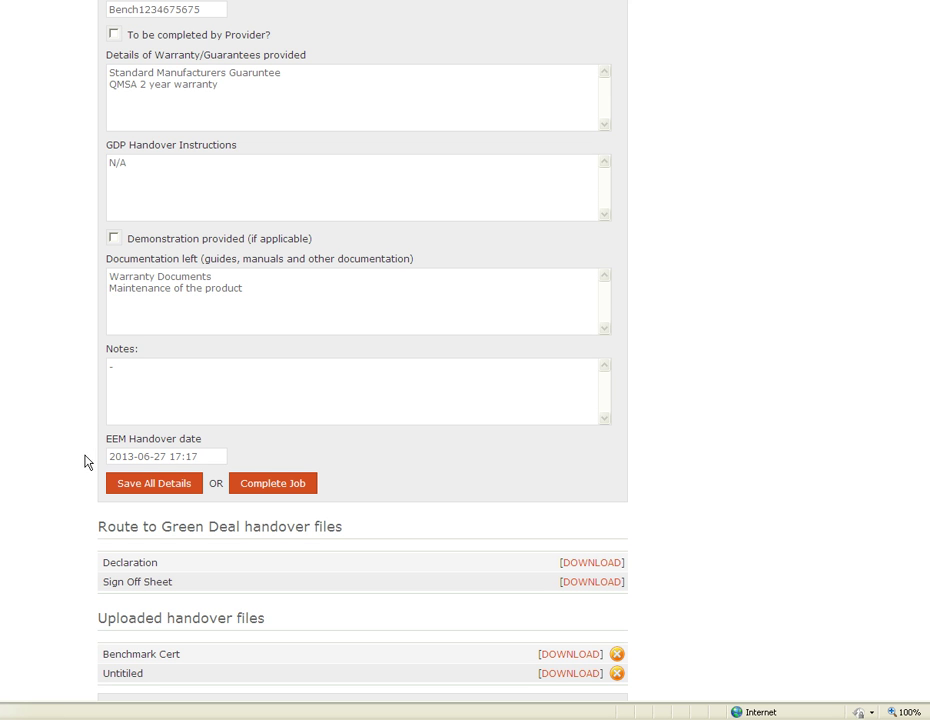
# Step: Scroll through the Declaration of Conformity to review measures, site address and handover date 27/06/2013
pyautogui.scroll(-2, 80, 465)
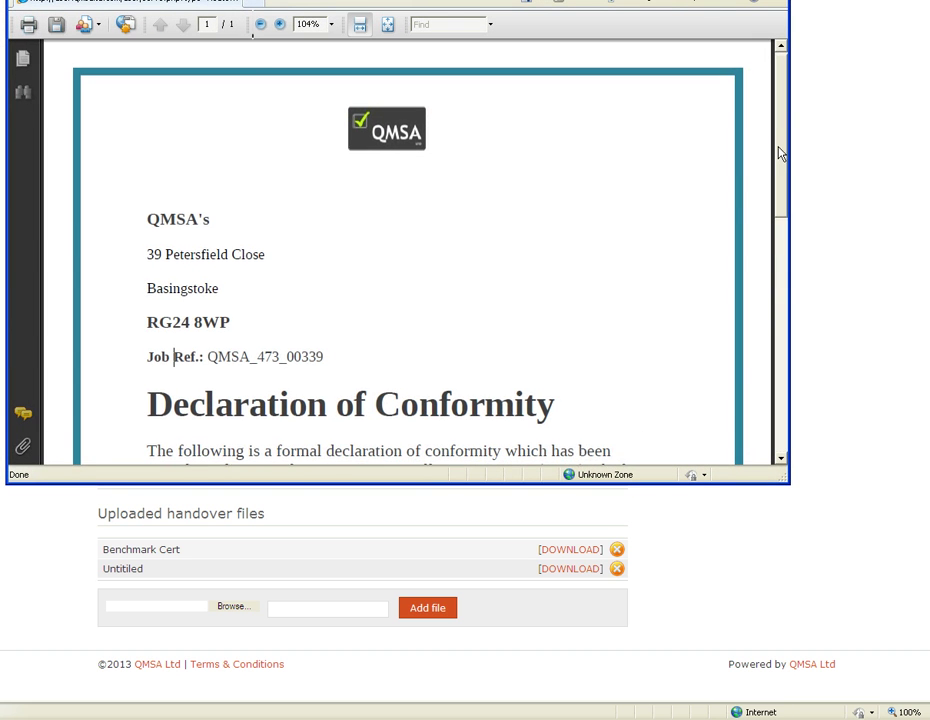
pyautogui.scroll(-1, 781, 156)
pyautogui.moveTo(783, 160); pyautogui.dragTo(173, 360)
# Step: Close the declaration PDF, then read through and close the Handover Confirmation Sheet in Word
pyautogui.click(170, 529)
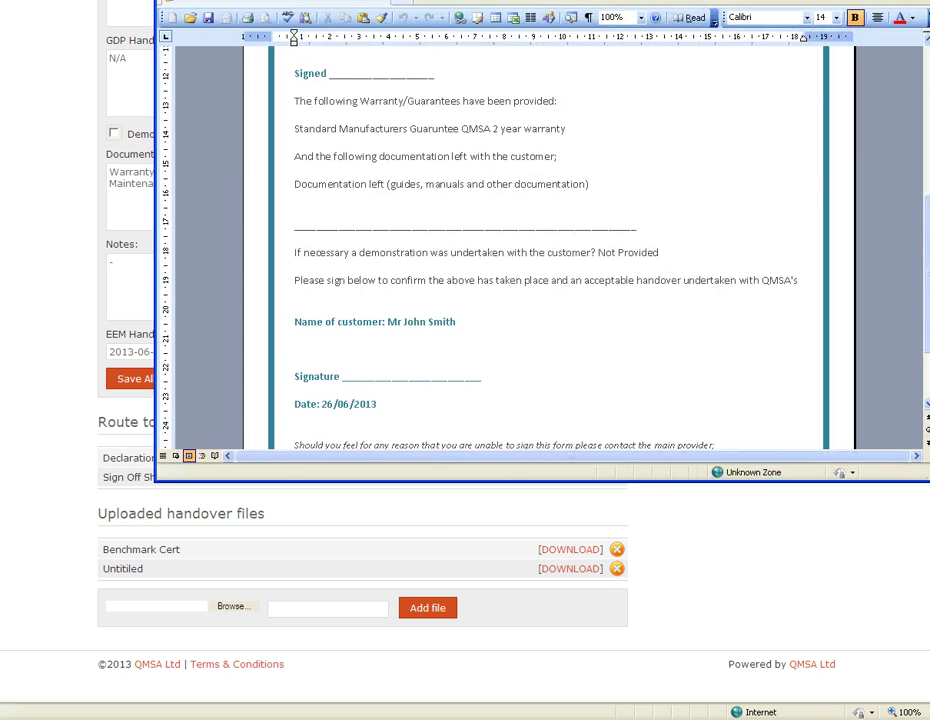
pyautogui.scroll(6, 878, 222)
pyautogui.moveTo(885, 77); pyautogui.dragTo(893, 153)
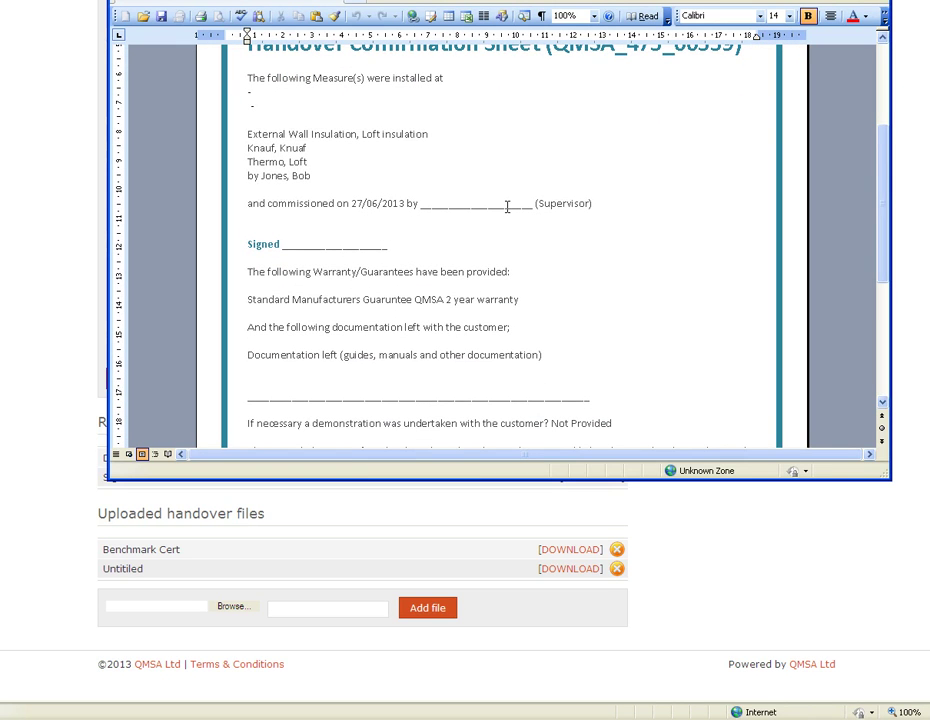
pyautogui.moveTo(882, 244); pyautogui.dragTo(884, 345)
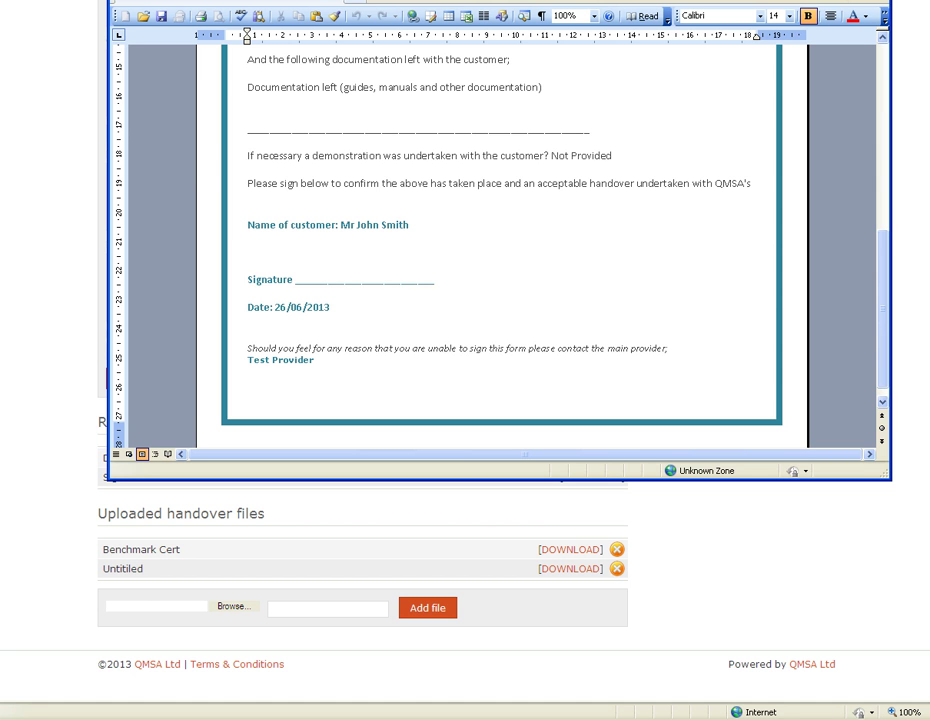
pyautogui.hotkey('alt', 'F4')
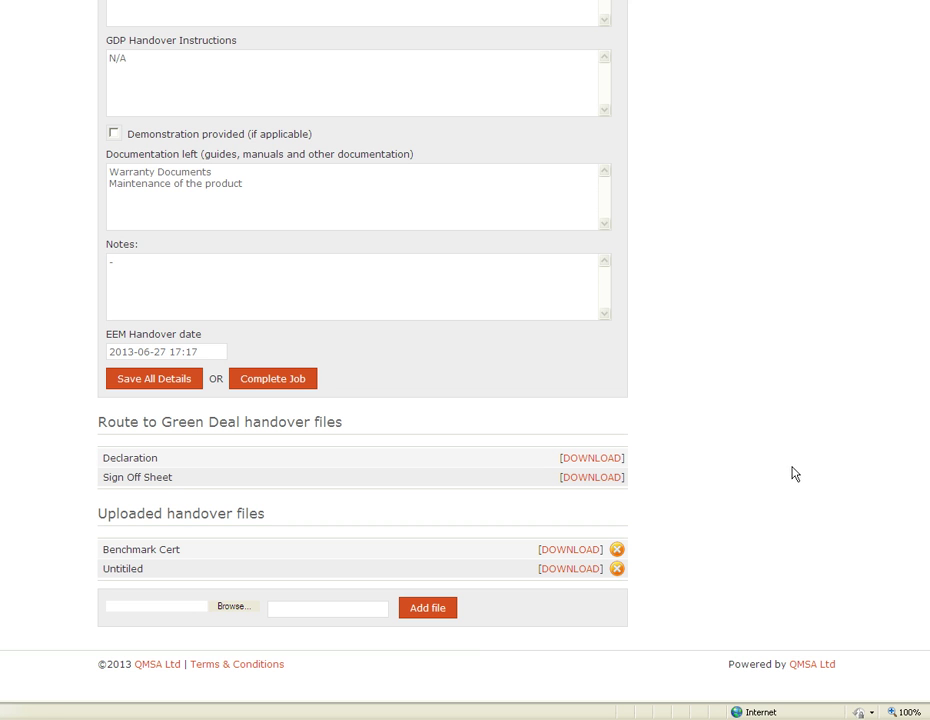
# Step: Submit job Test 5 as complete from its handover form
pyautogui.click(257, 386)
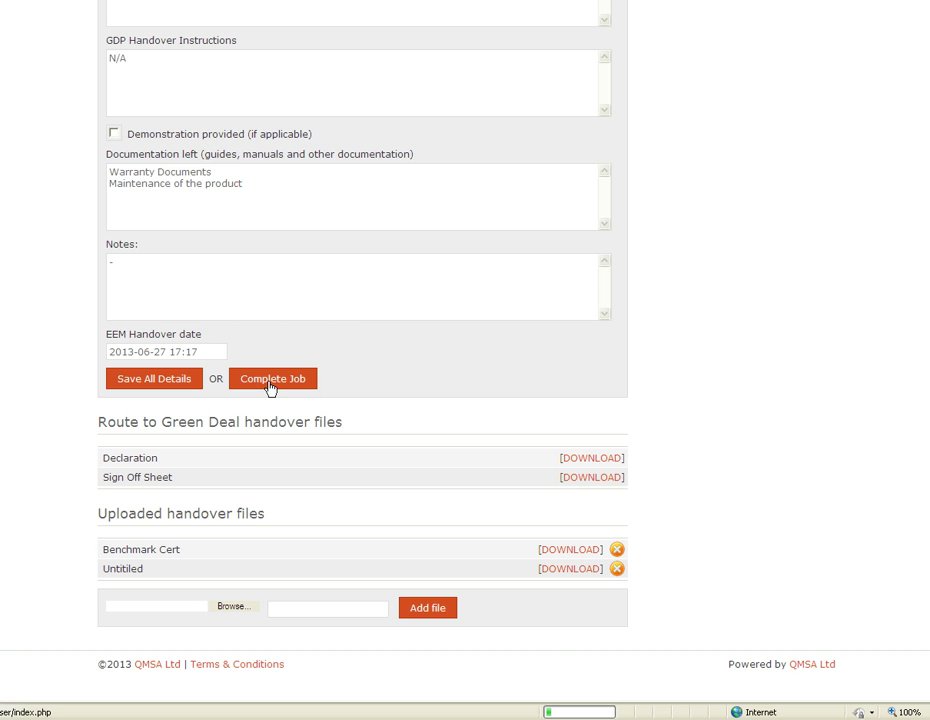